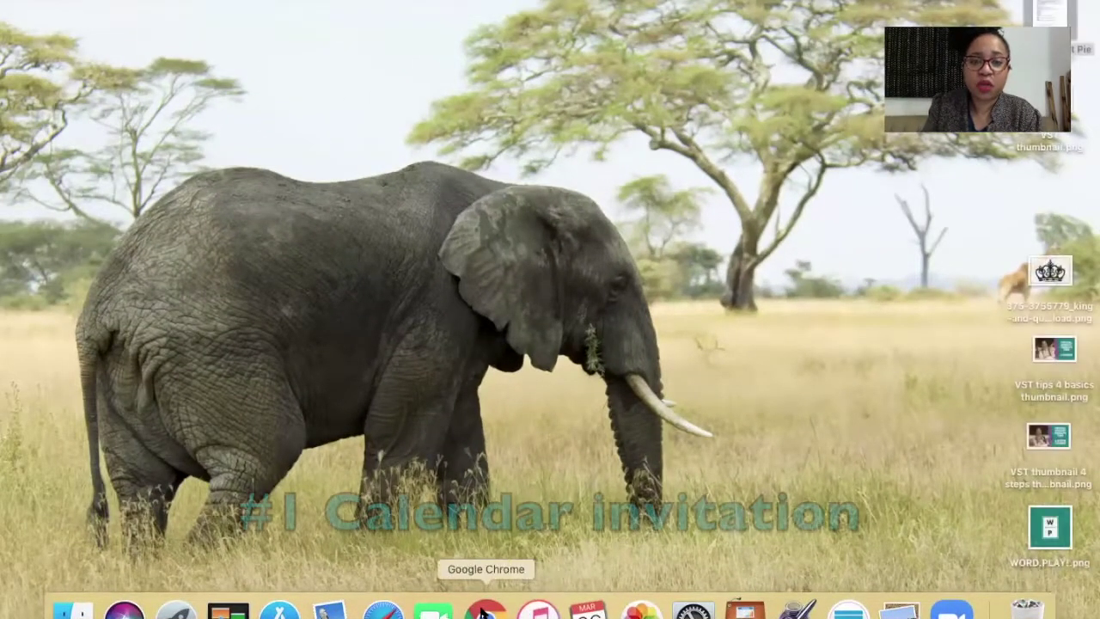
- Open Google Calendar in Google Chrome and go to the week of April 5–11, 2020
click(484, 611)
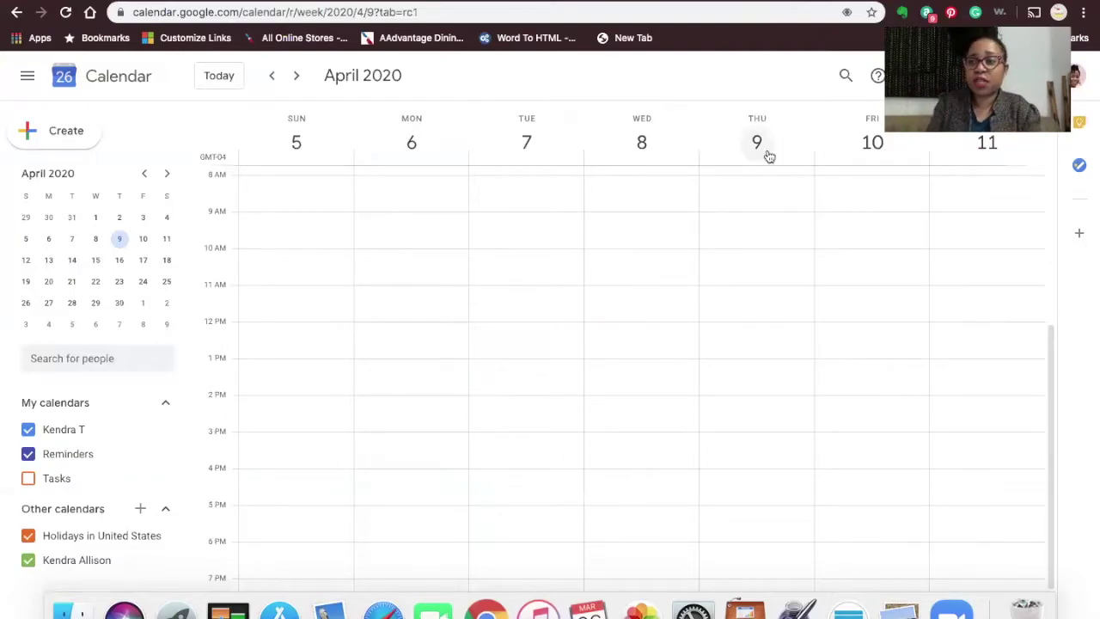
scroll(999, 204, up, 6)
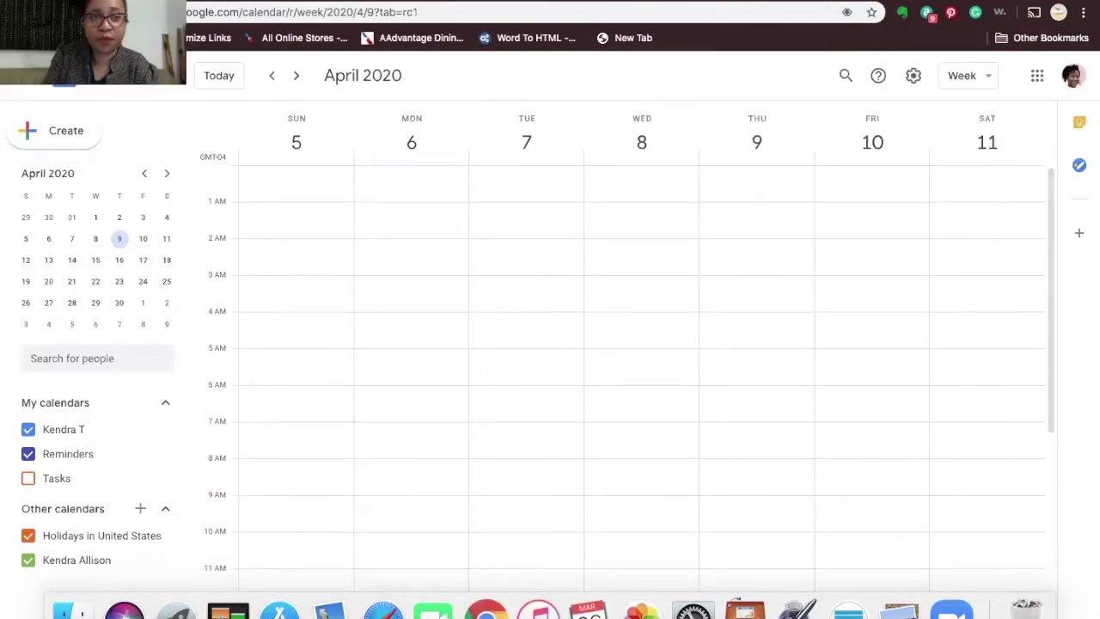
click(1035, 78)
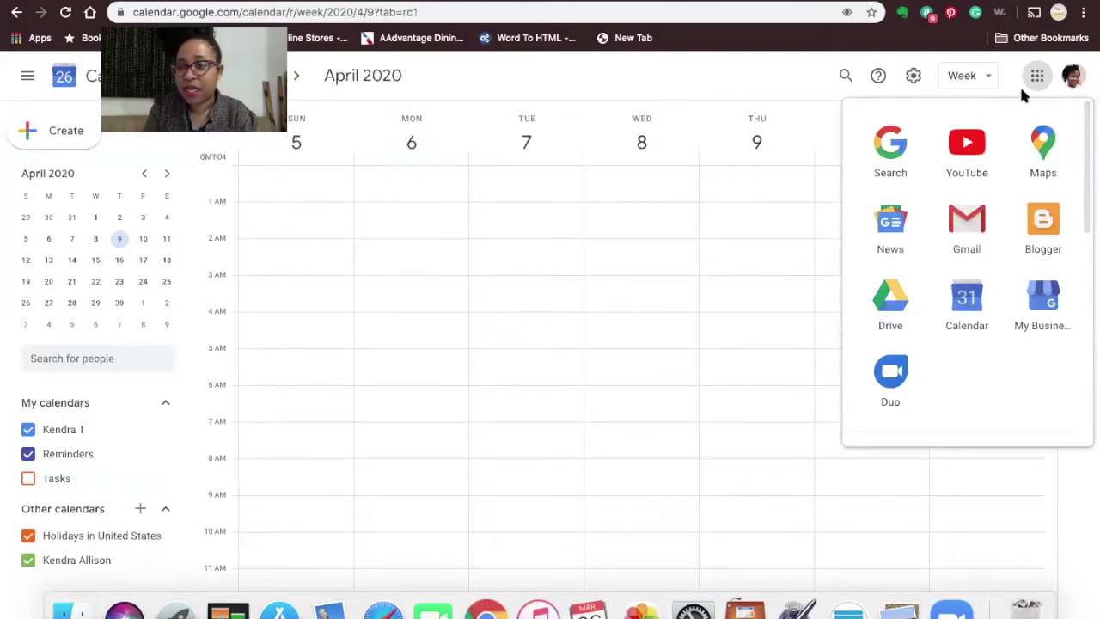
click(973, 298)
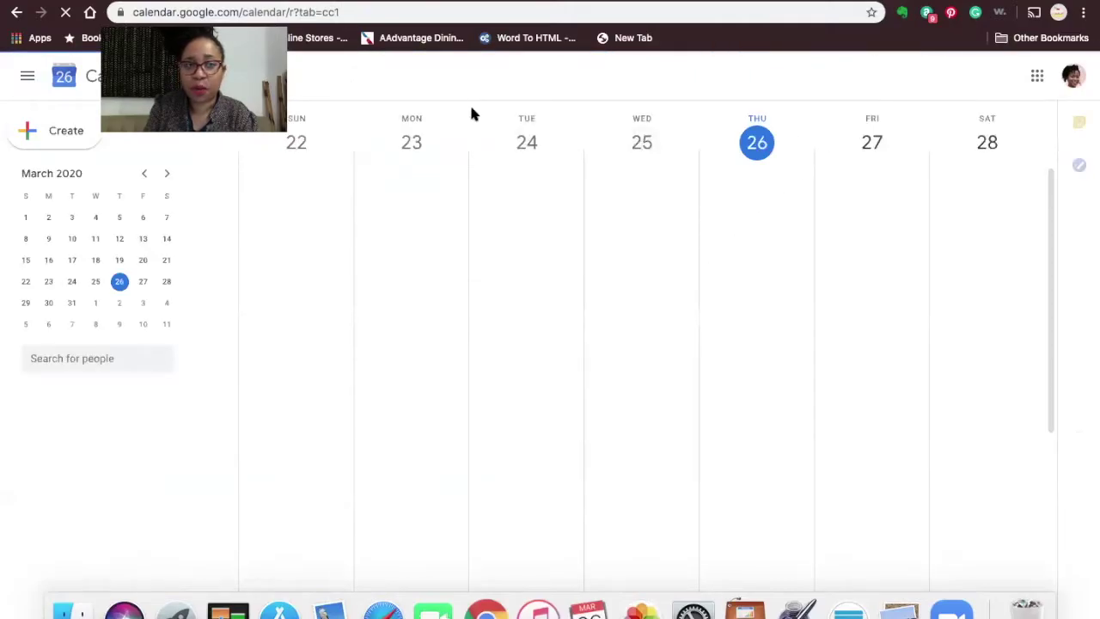
key(n)
key(n)
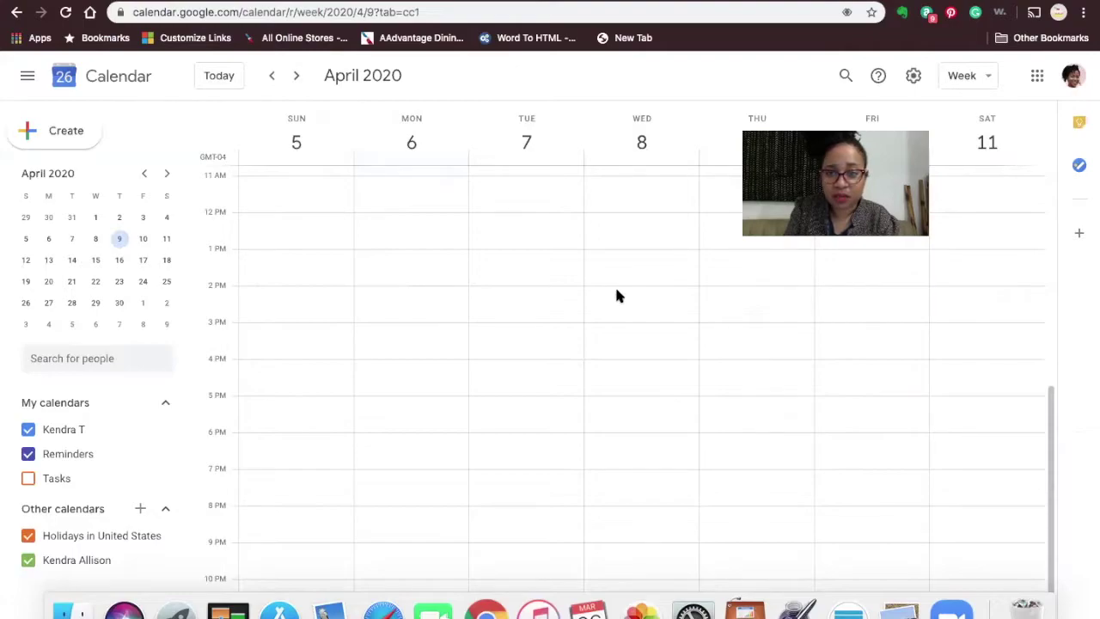
- Create an event on Wednesday, April 8, 2020, from 2:00pm to 3:00pm, titled "test student meeting", in the full event editor
click(615, 295)
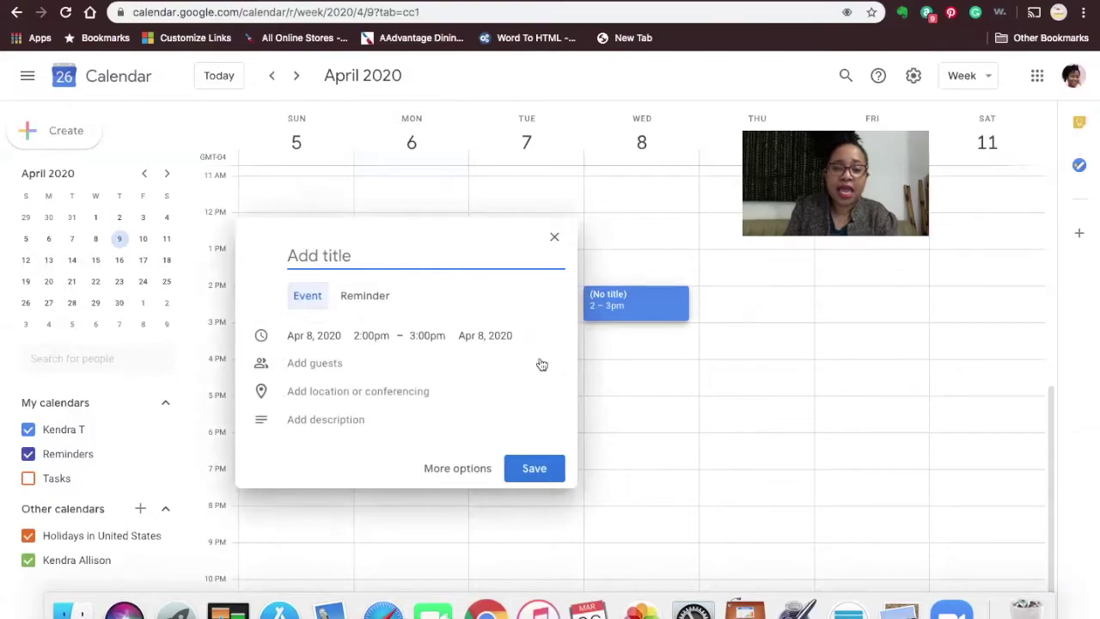
click(461, 469)
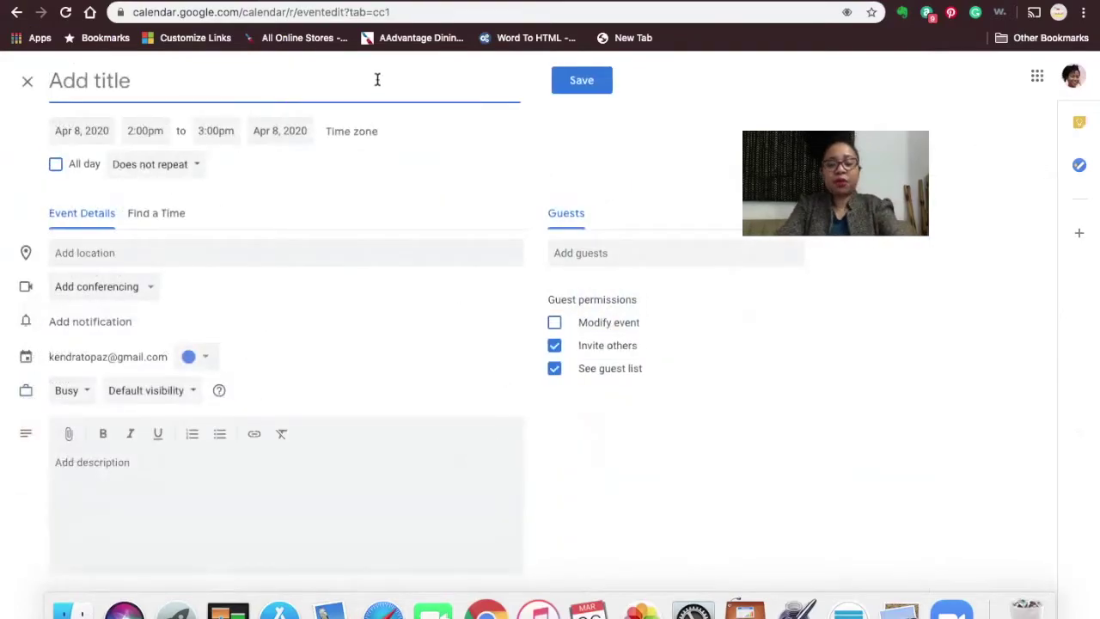
text(test t)
key(BackSpace)
text(studen)
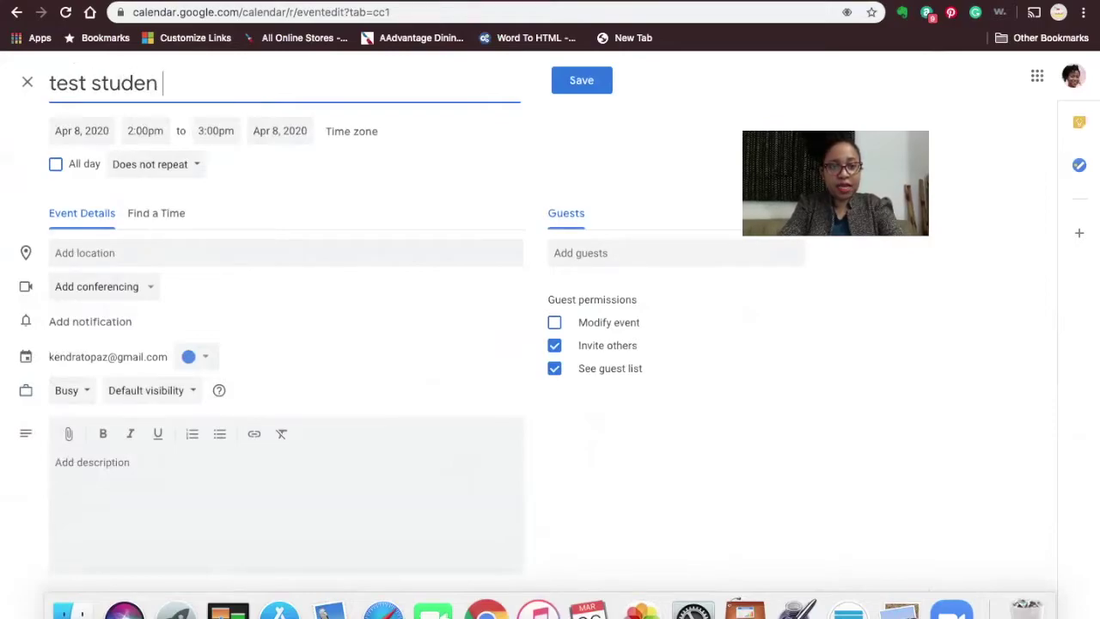
key(BackSpace)
text(t meeting)
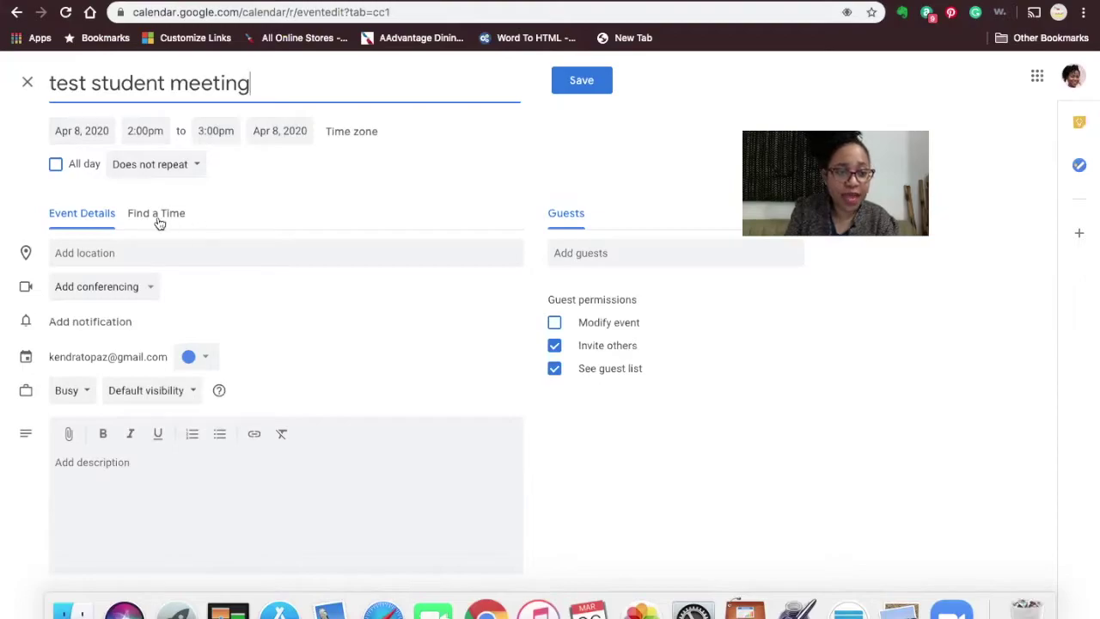
- Add Hangouts conferencing to the test student meeting
click(127, 288)
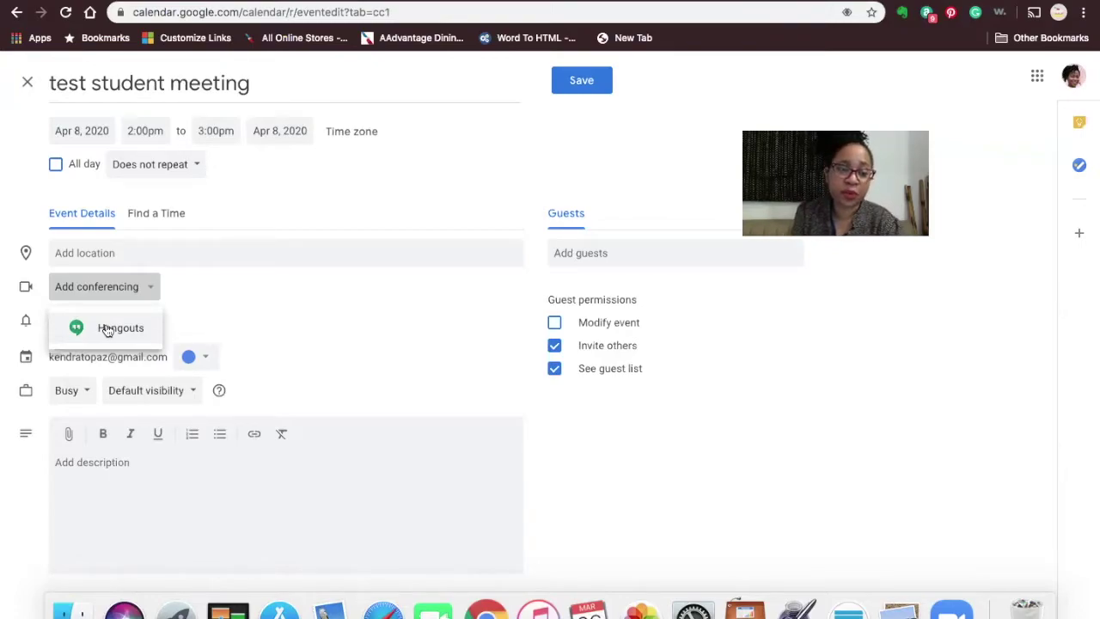
click(142, 290)
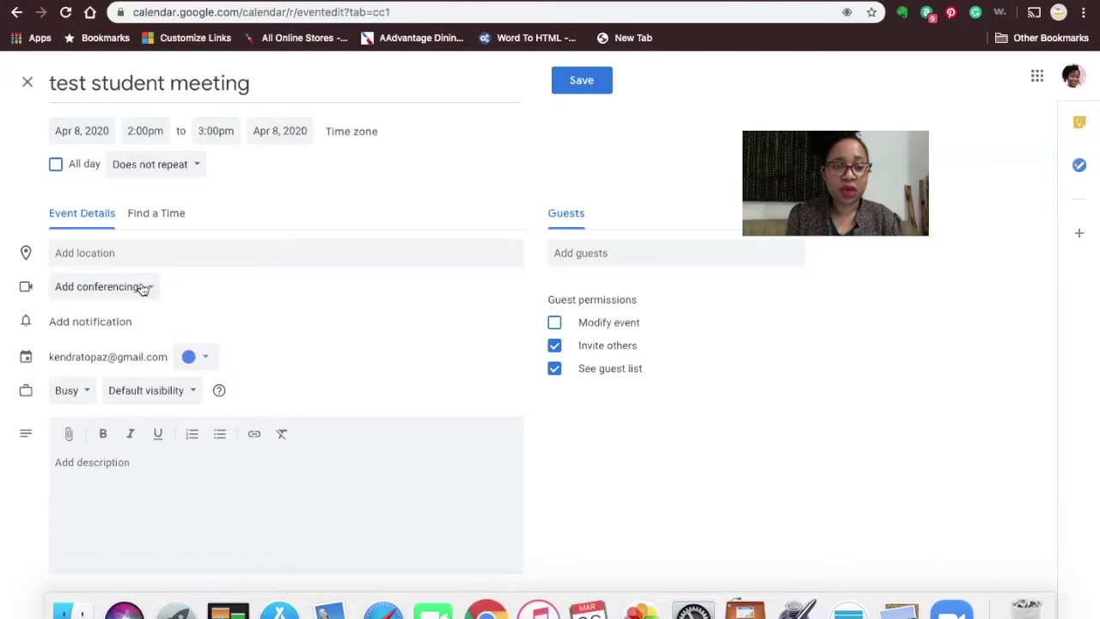
click(142, 290)
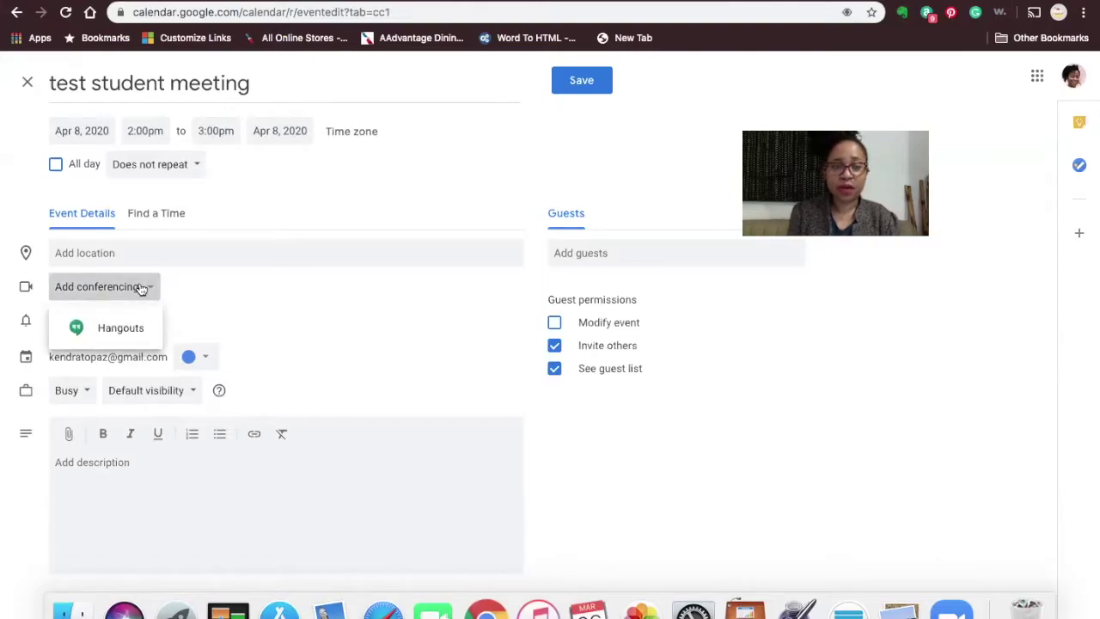
click(122, 332)
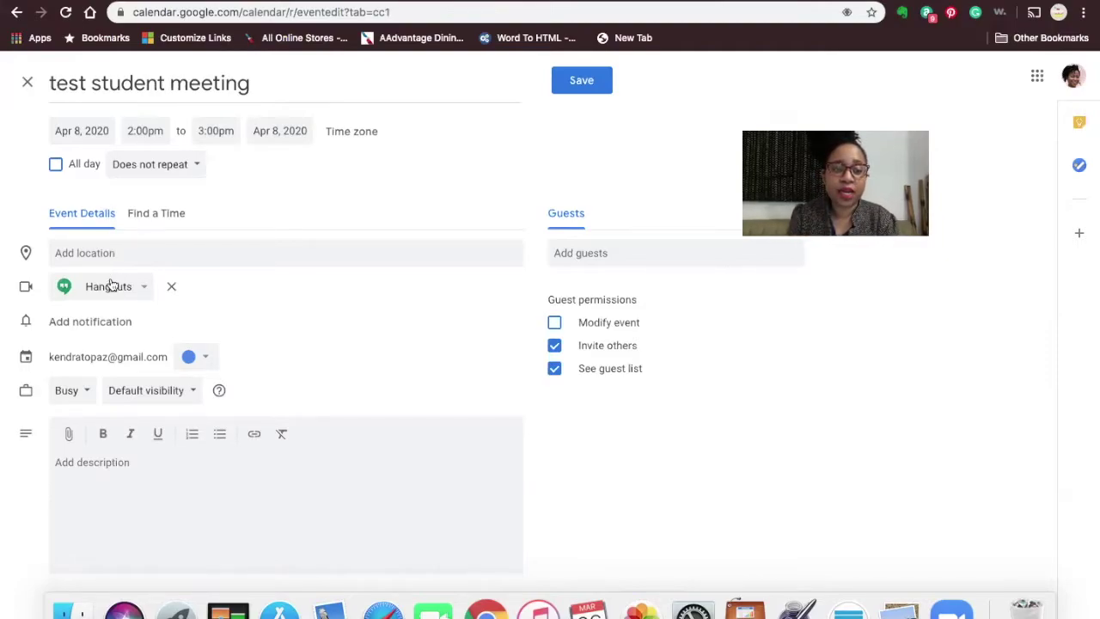
- Start the event description with the line "phone or video conference."
click(117, 464)
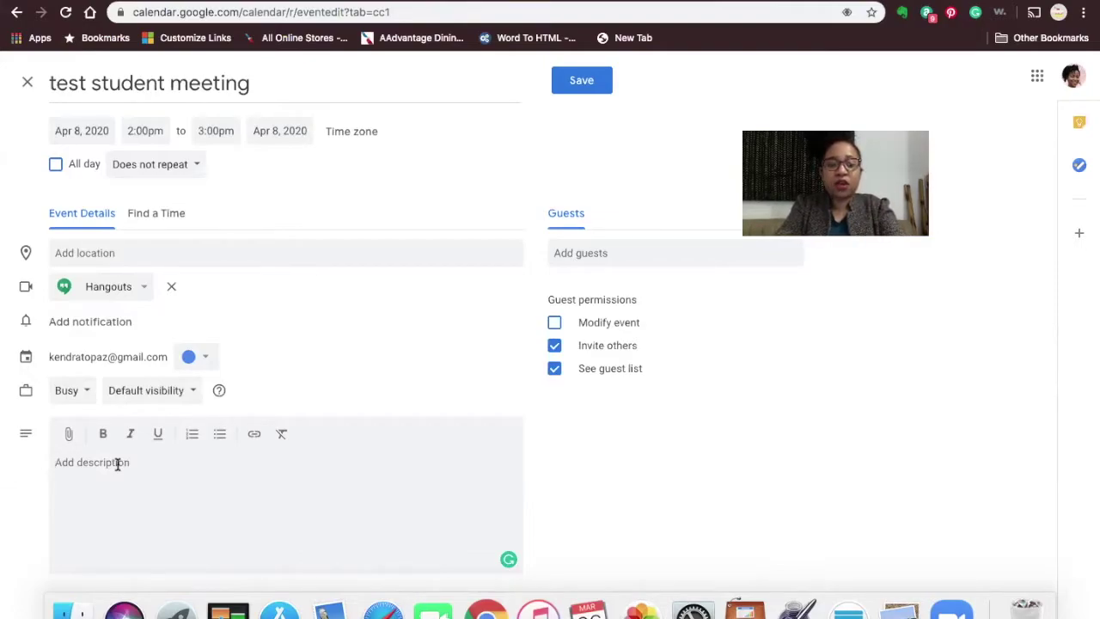
click(118, 464)
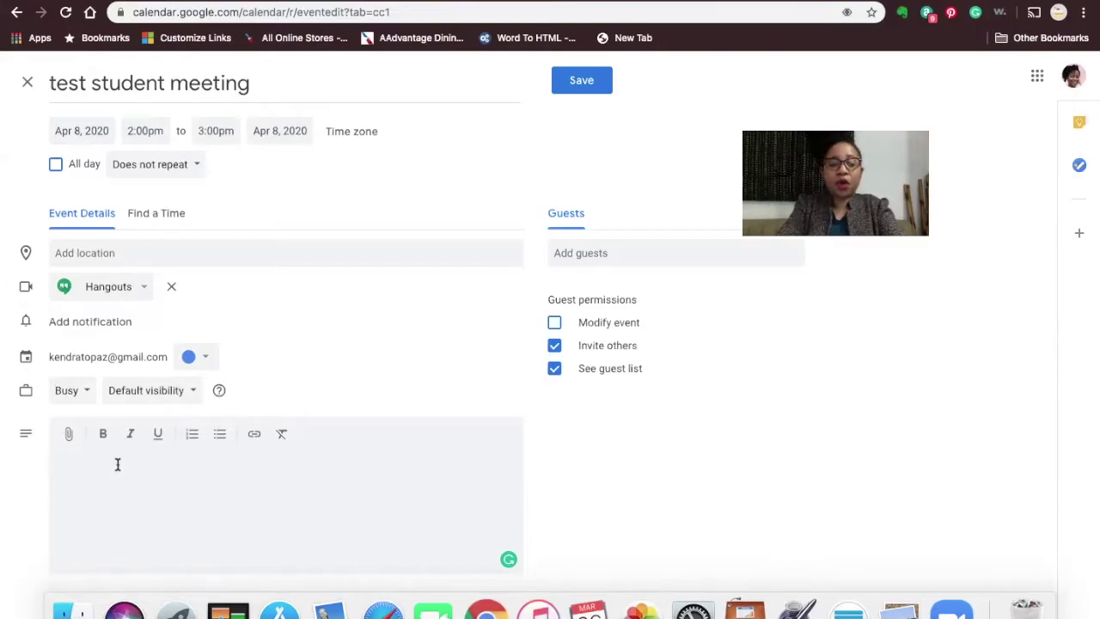
text(phoone)
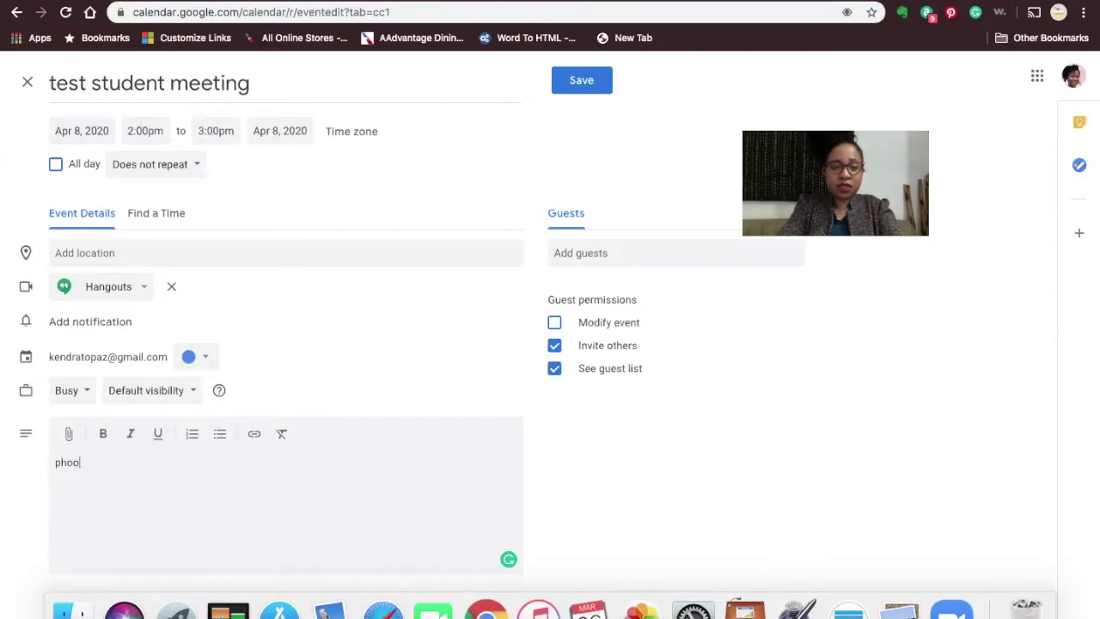
key(BackSpace)
key(BackSpace)
key(BackSpace)
key(BackSpace)
text(ne )
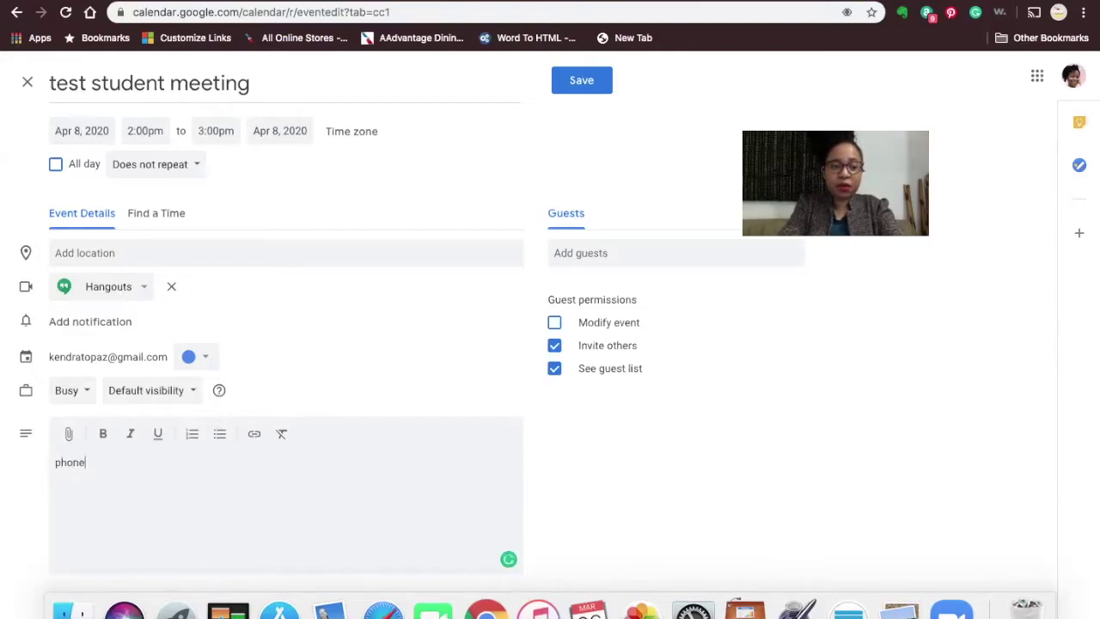
text(meet)
key(BackSpace)
key(BackSpace)
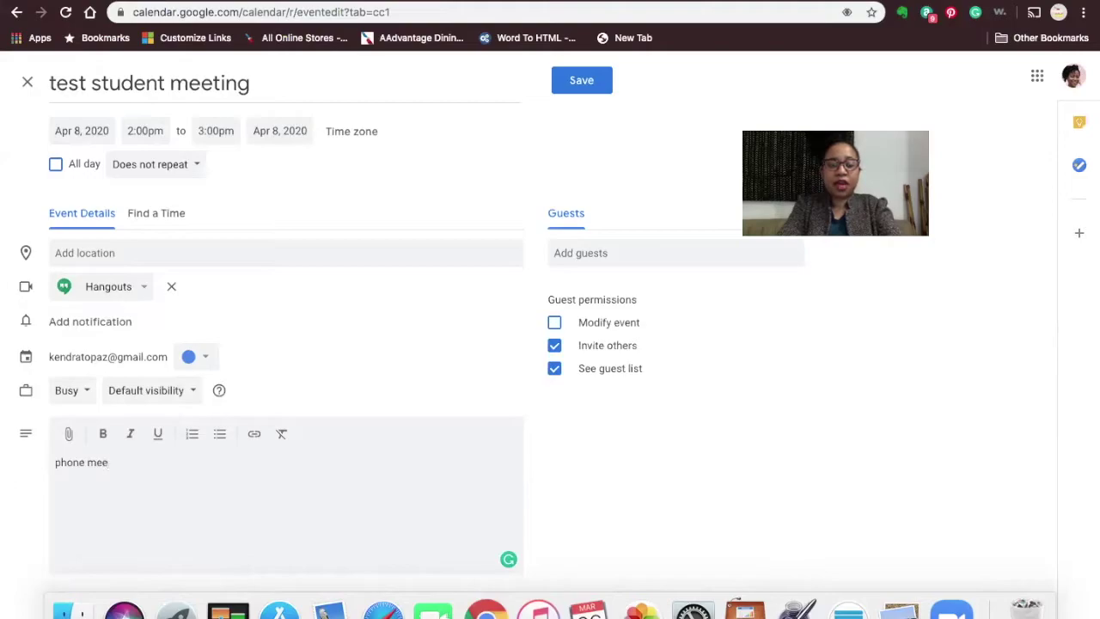
key(BackSpace)
key(BackSpace)
text(or )
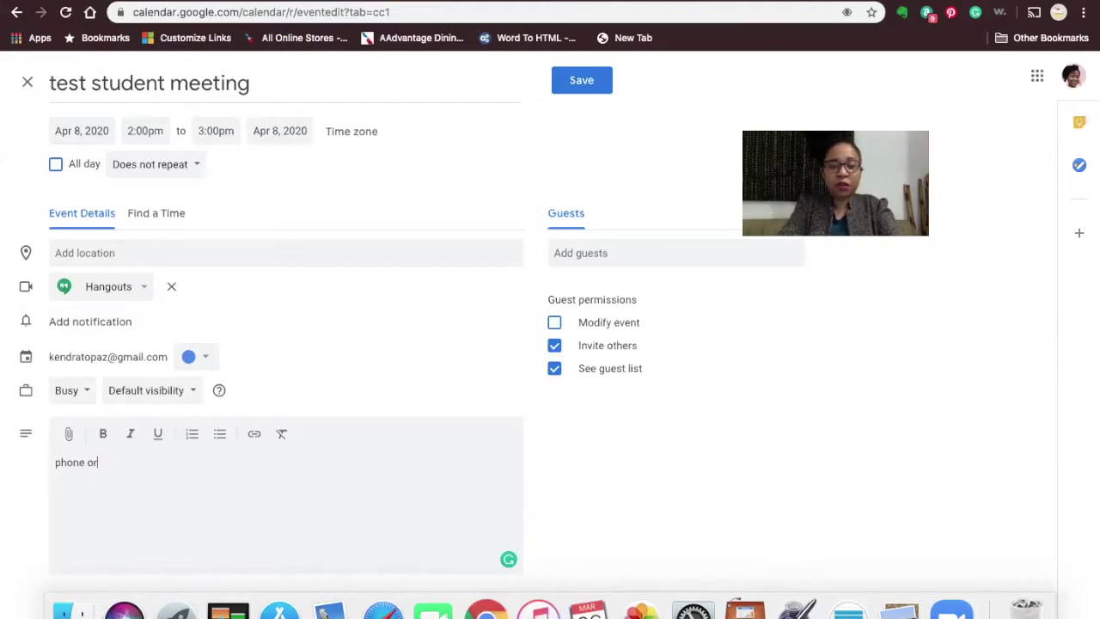
text(vi)
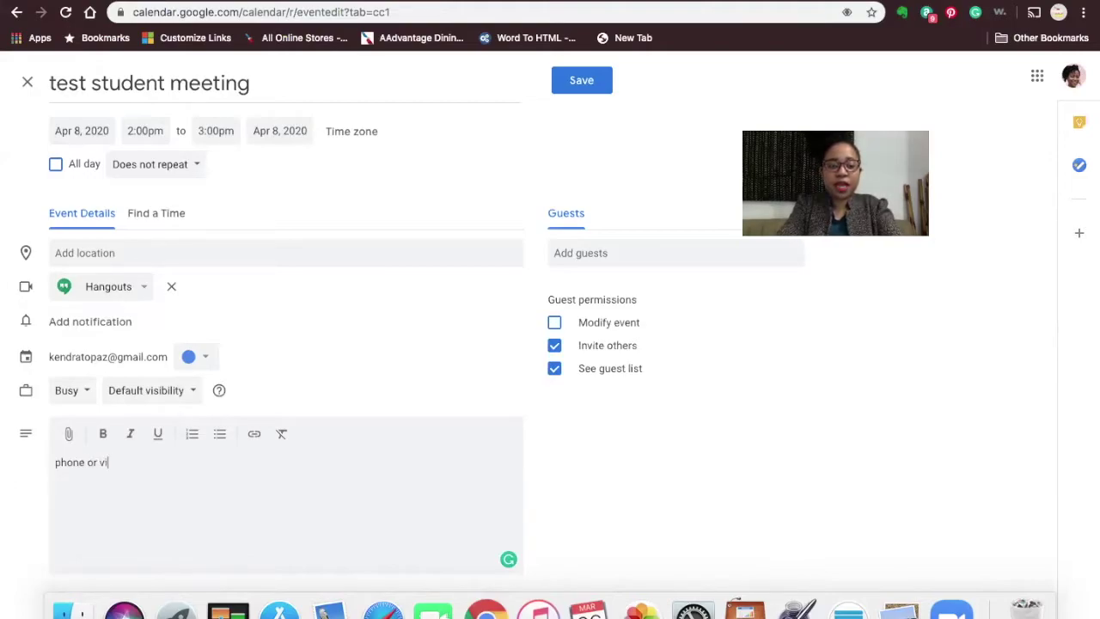
text(deo conference.)
key(Return)
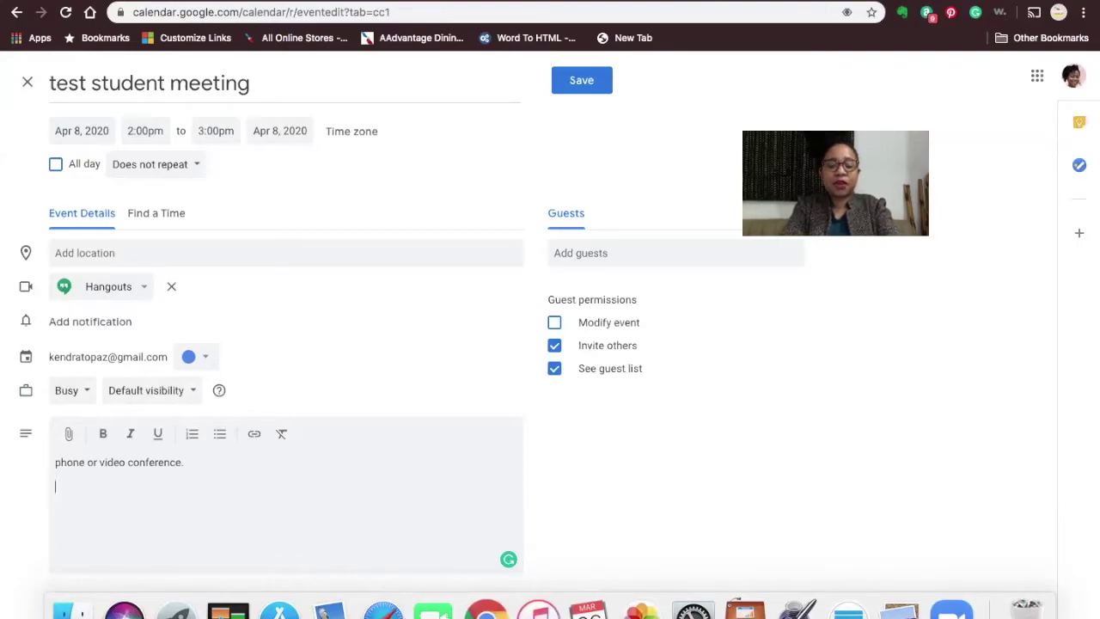
- Add the description line "Phone: can hear and speak, but not see present"
text(Phone :)
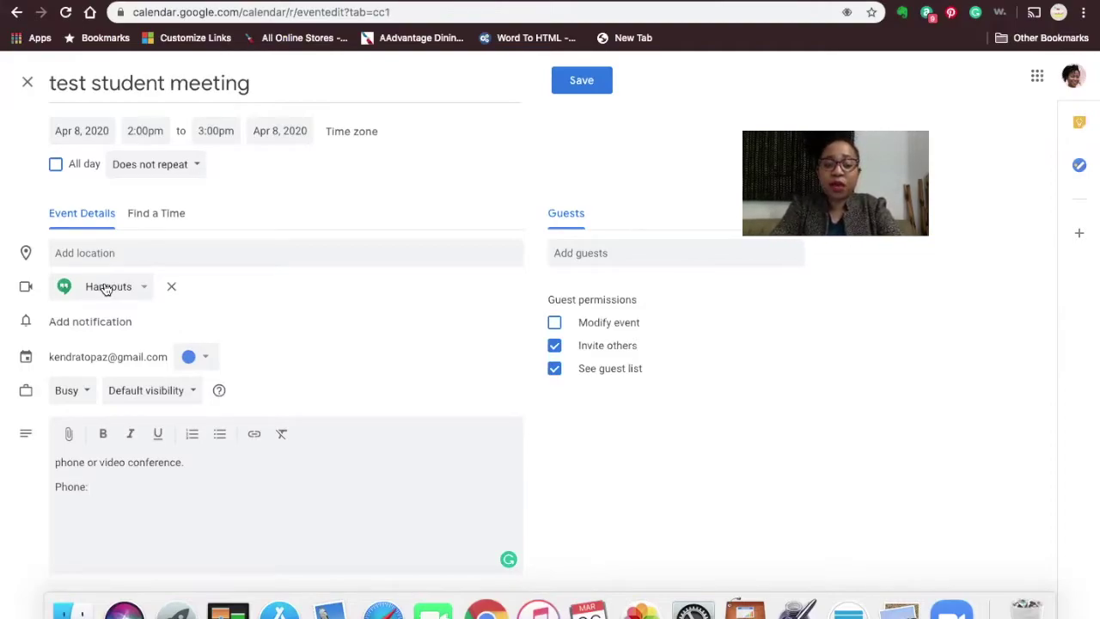
text(ca)
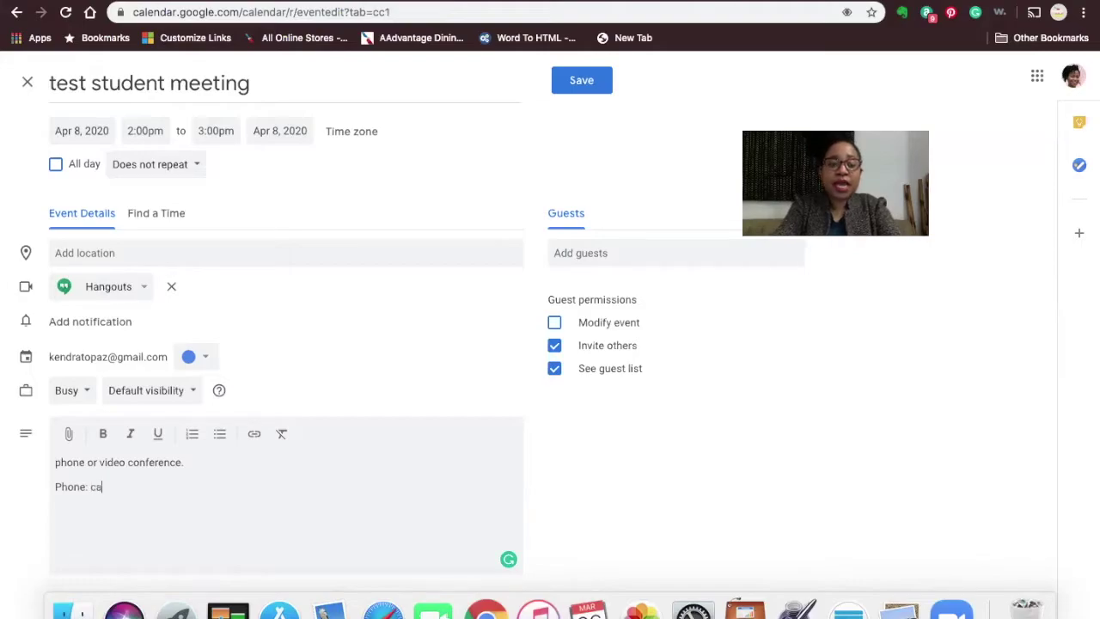
text(n hear and)
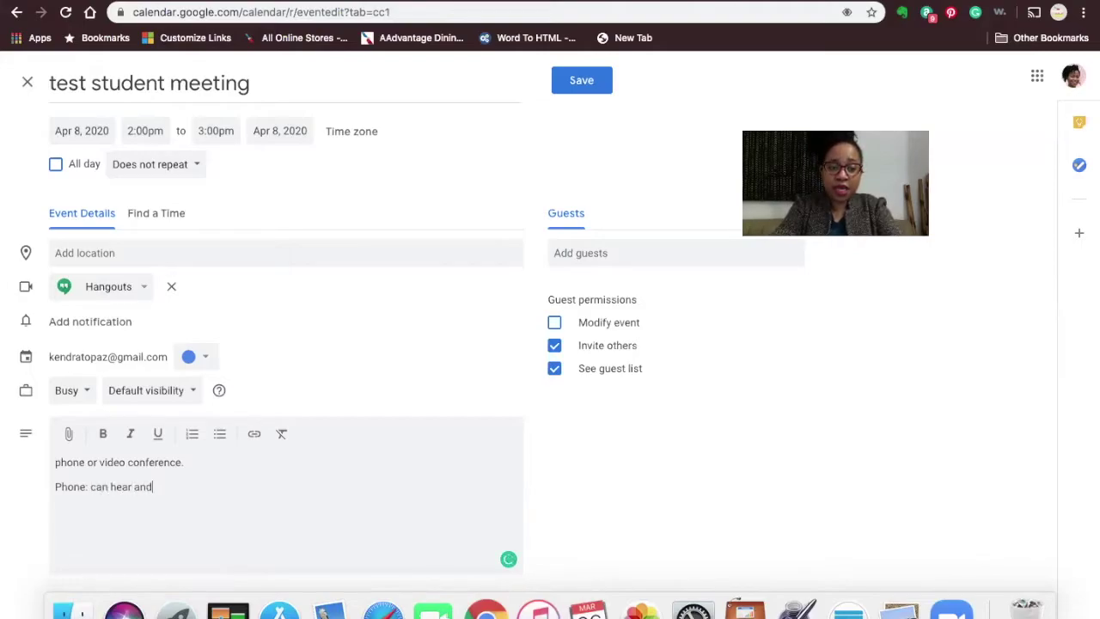
text( speak, bu)
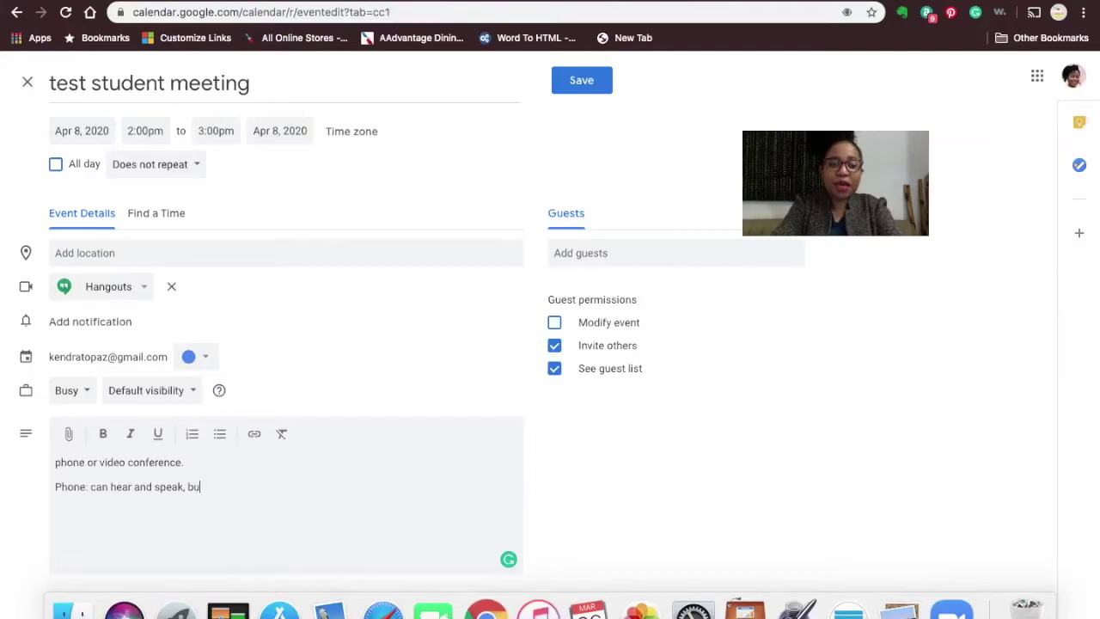
text(t not se)
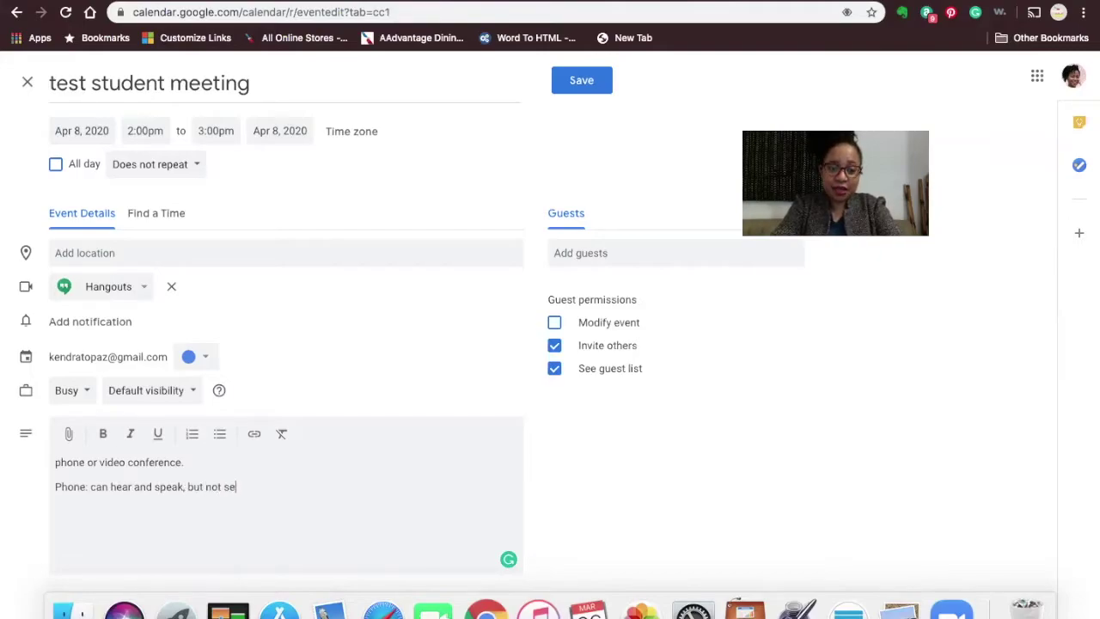
text(e present)
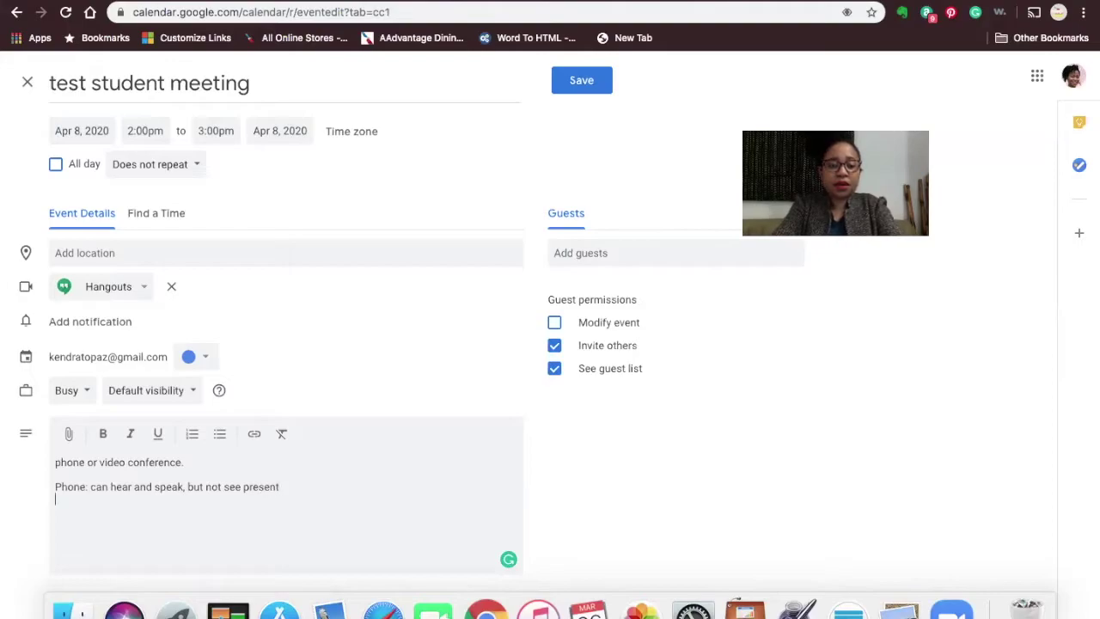
key(Return)
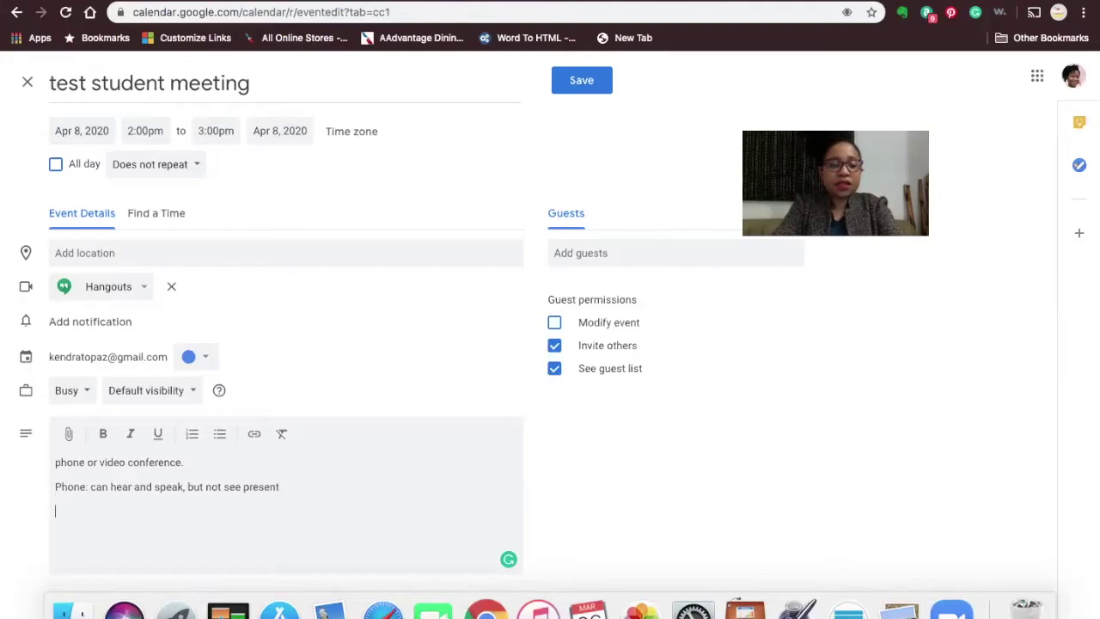
- Add the description line "Video: can hear and see, can mute your camera then you see everything without being seen."
text(Video:)
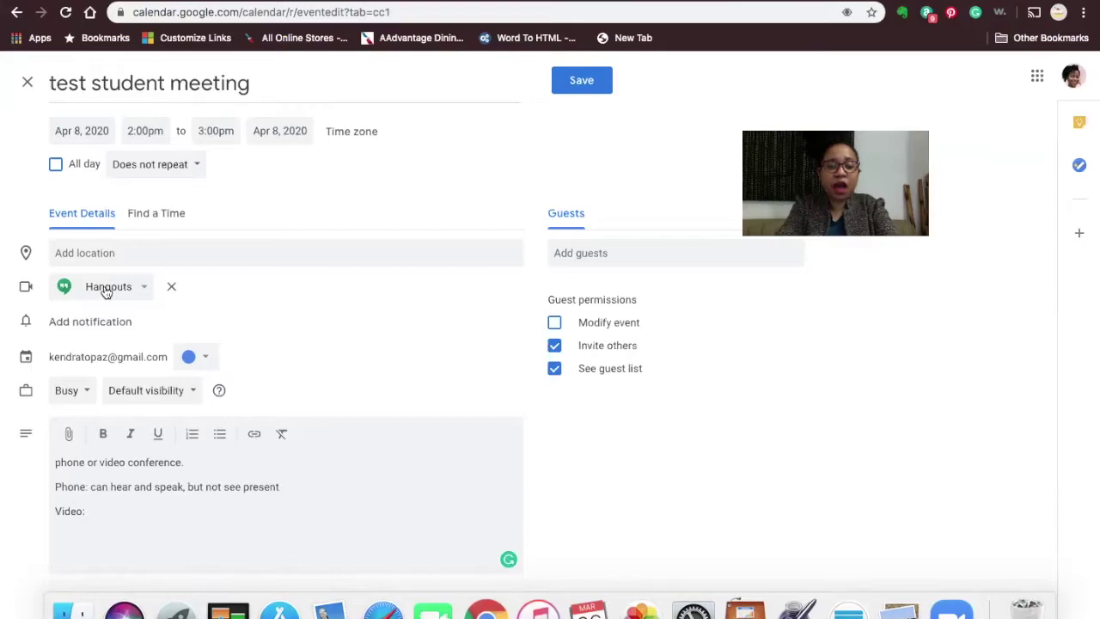
text(can )
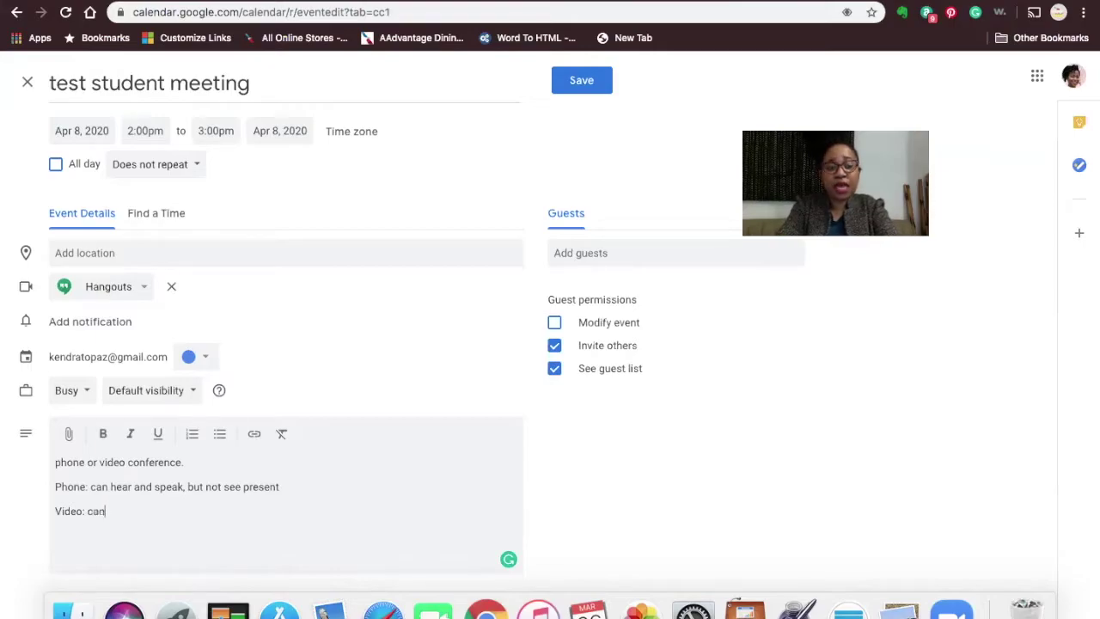
text(hear a)
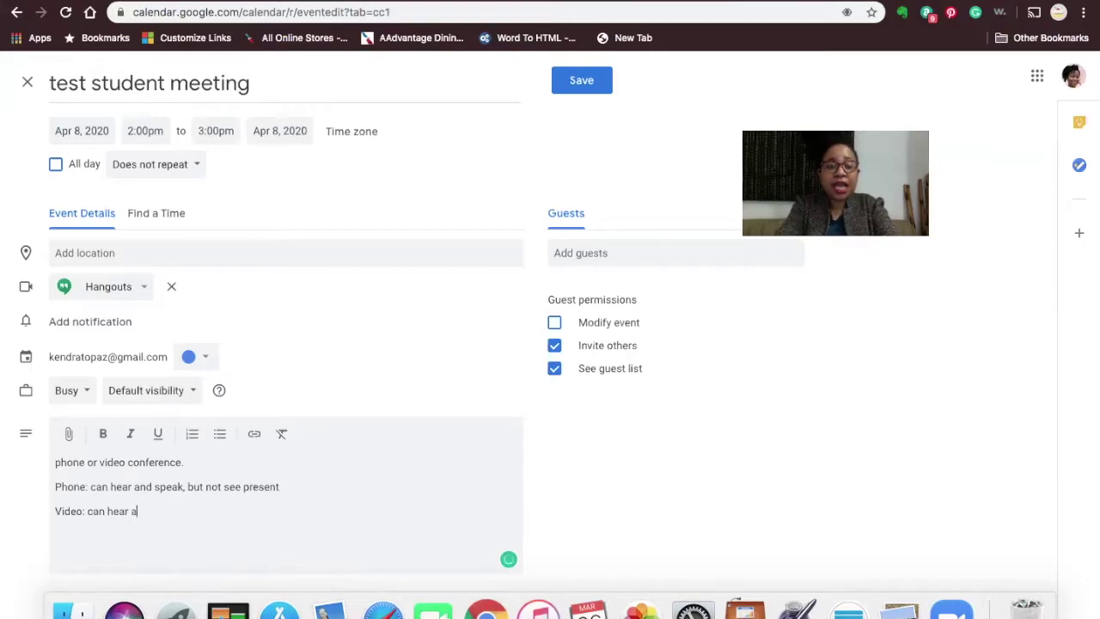
text(nd sea)
text(, can m)
text(ute your ca)
text(mera)
text( then you)
text( see everythi)
text(ng witou)
text(t)
key(BackSpace)
key(BackSpace)
key(BackSpace)
text(hout beig)
key(BackSpace)
text(ng seen.)
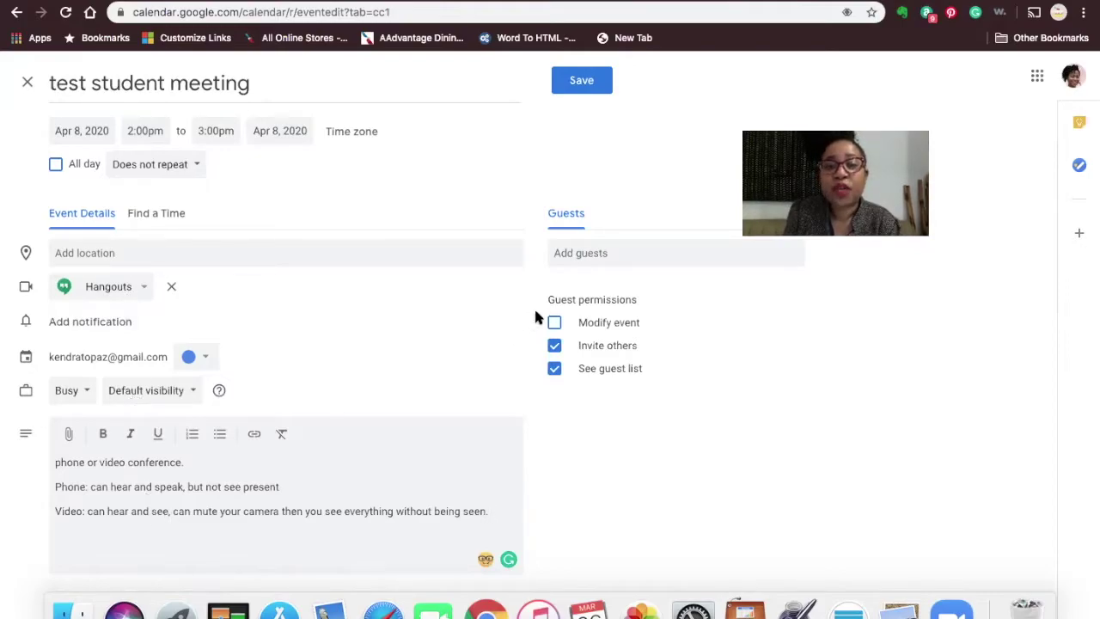
- Allow guests to modify the event and save the test student meeting to the calendar
click(556, 323)
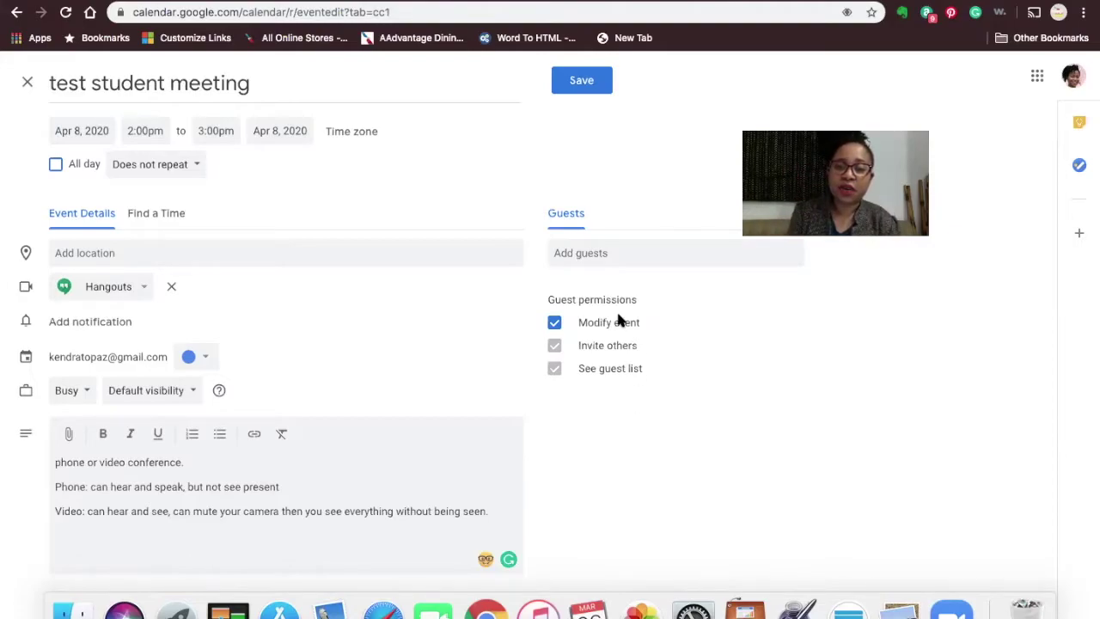
click(581, 81)
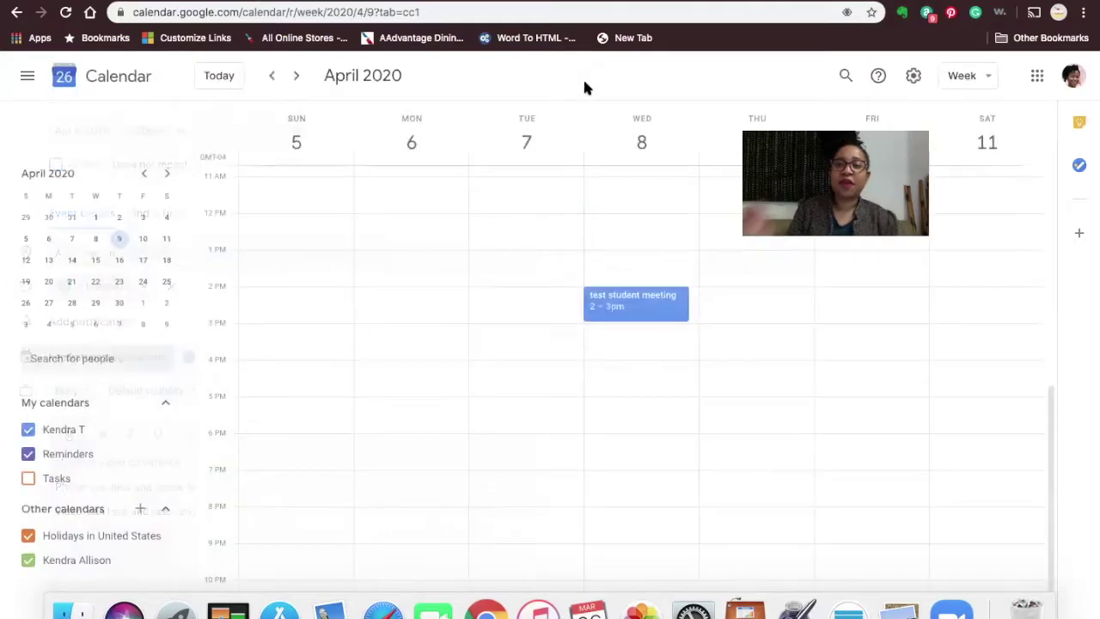
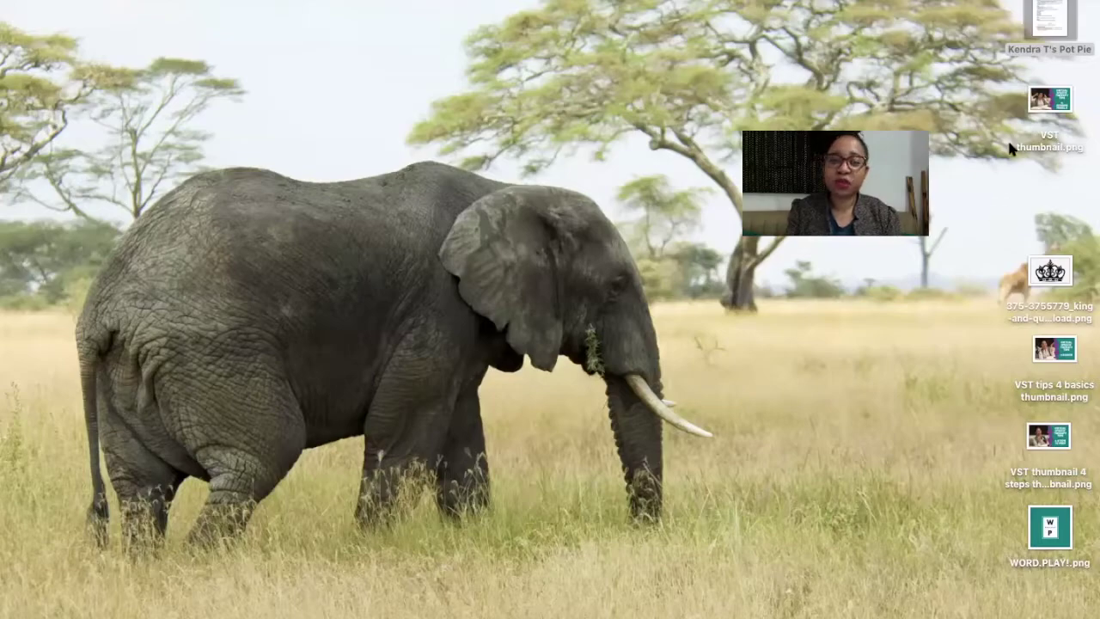
- Open the pot pie recipe document from the desktop and read through its ingredients and procedure from the title down
double_click(1045, 10)
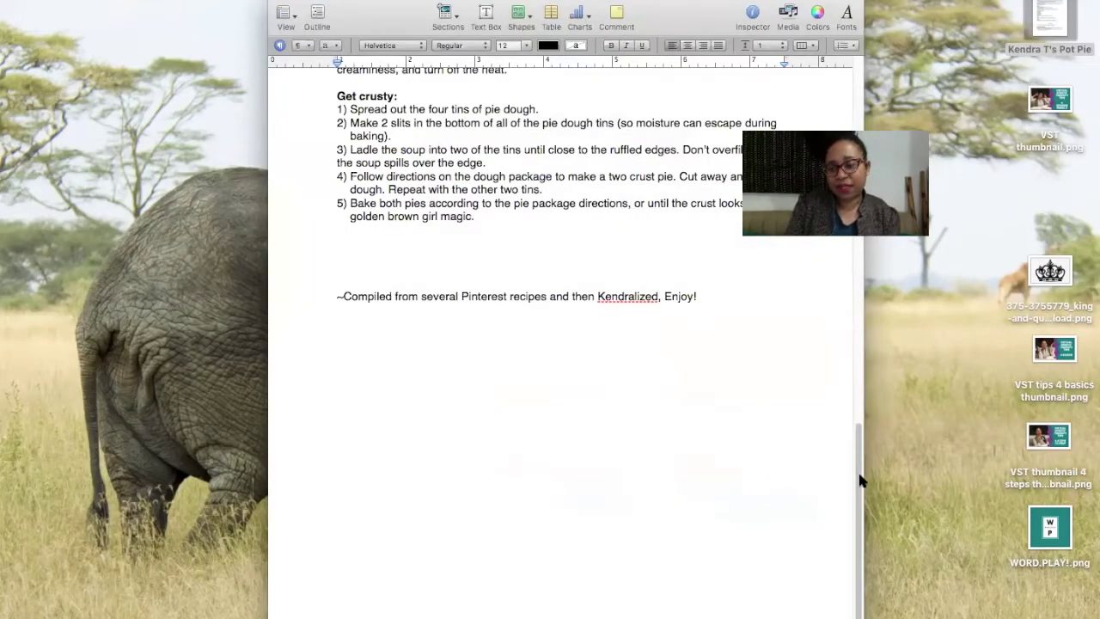
drag(857, 469, 857, 65)
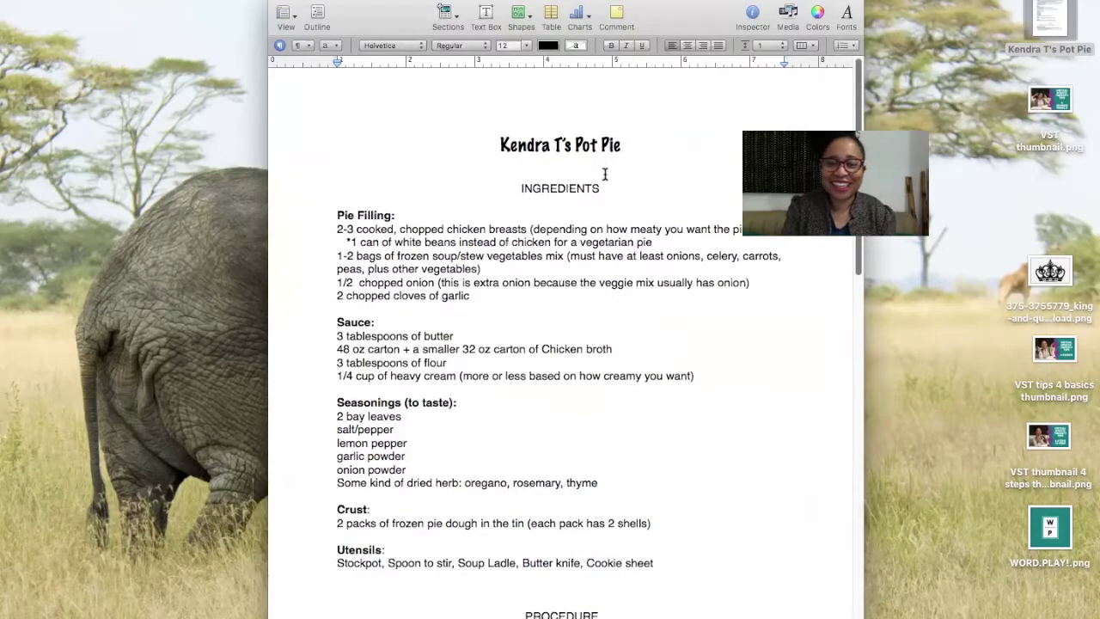
scroll(604, 172, down, 1)
scroll(604, 174, down, 3)
scroll(604, 174, down, 4)
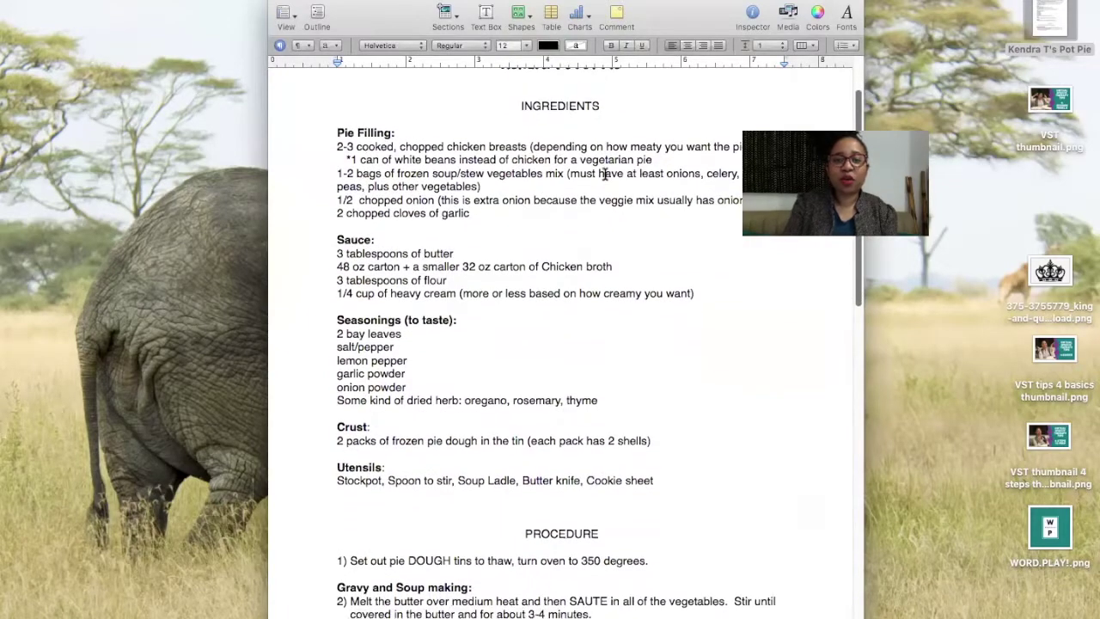
scroll(604, 174, down, 10)
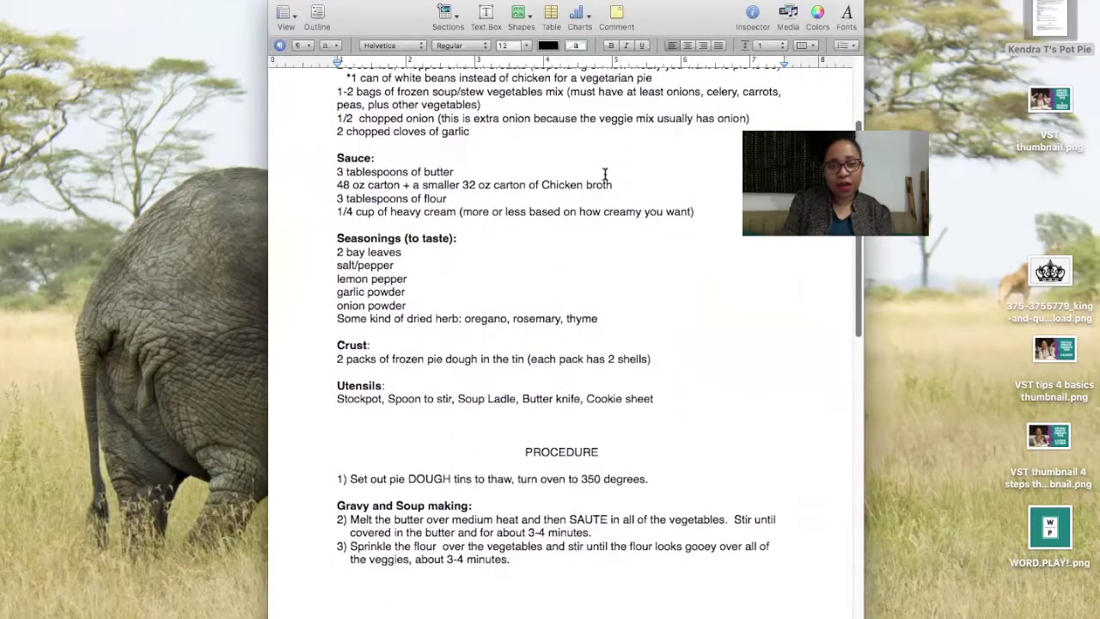
scroll(604, 175, down, 2)
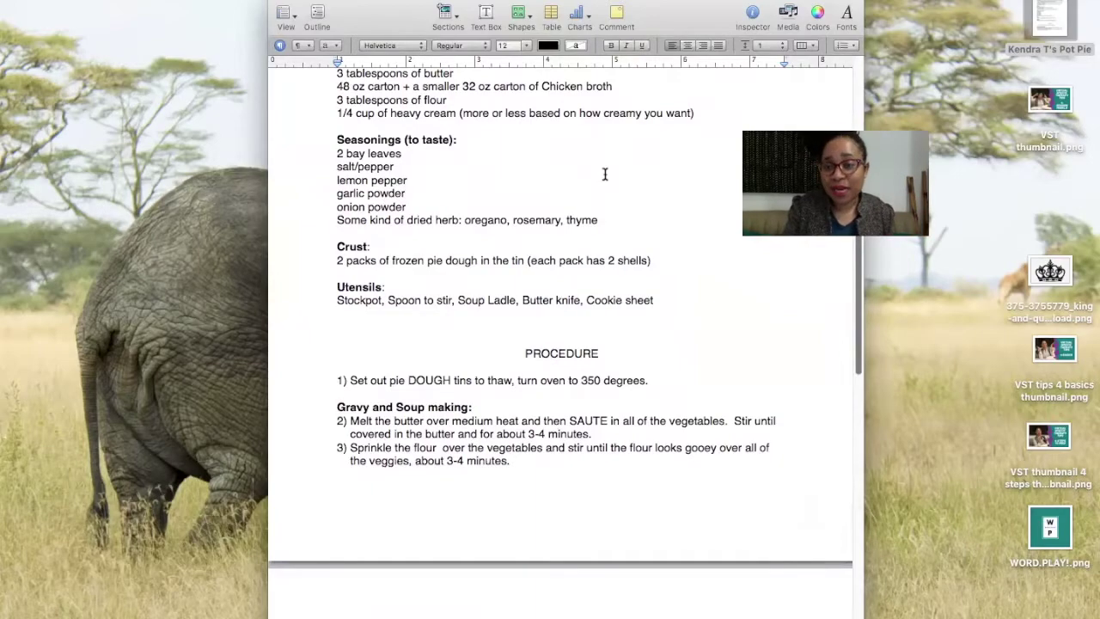
scroll(533, 377, down, 15)
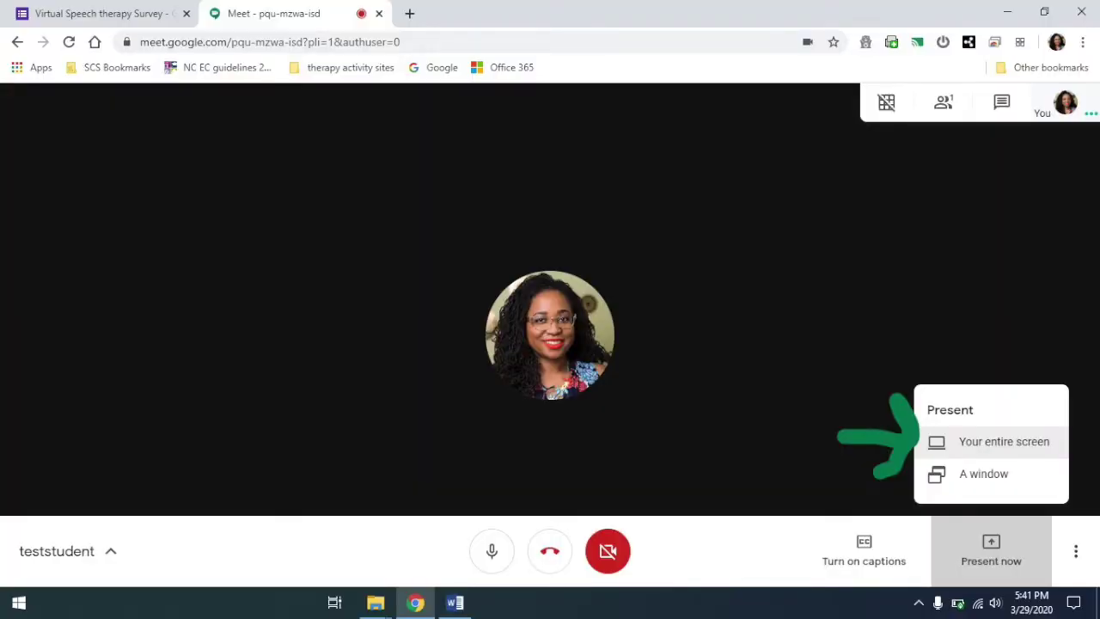
- Present the entire screen to everyone in the teststudent meeting
click(996, 441)
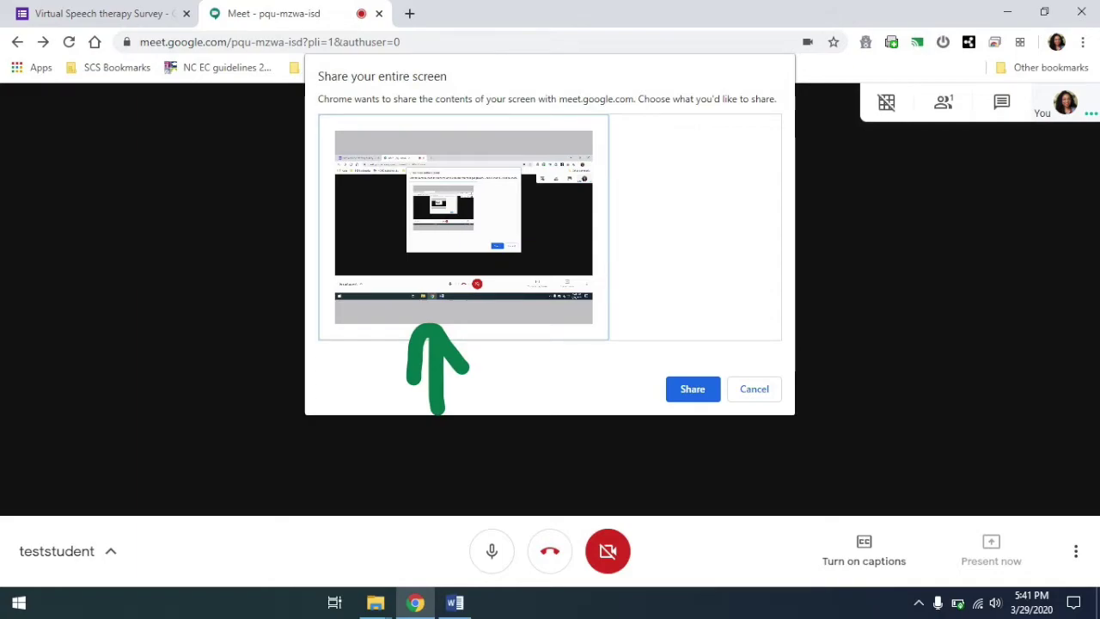
key(Return)
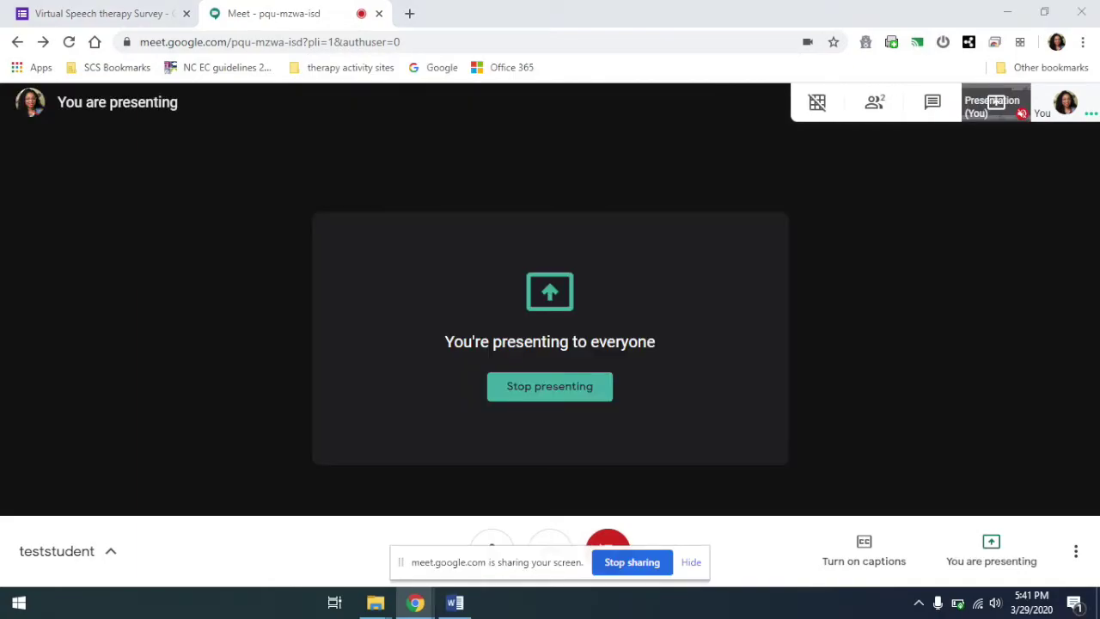